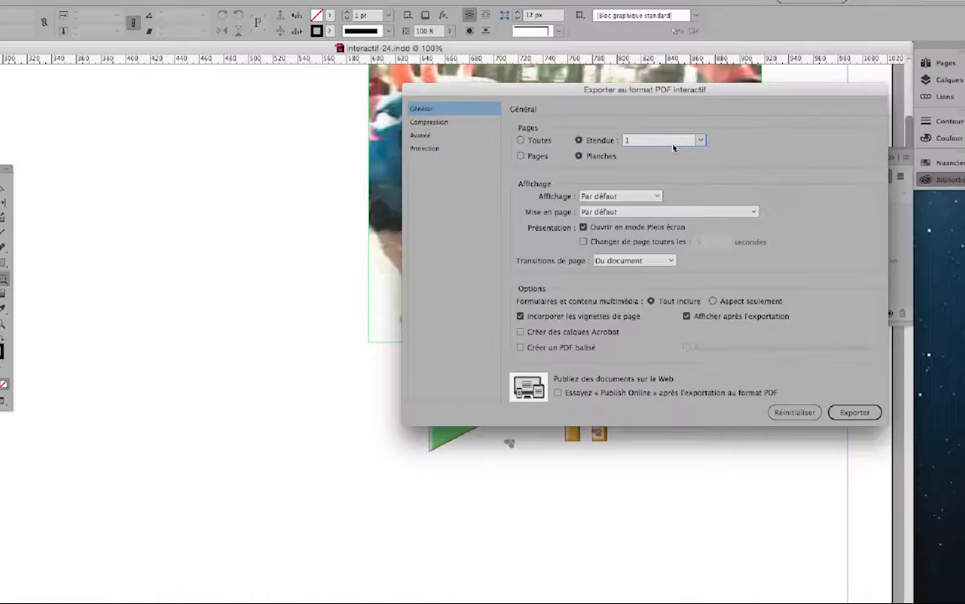
Export page 1 as an interactive PDF and test its lecture button in full-screen mode.
key(Return)
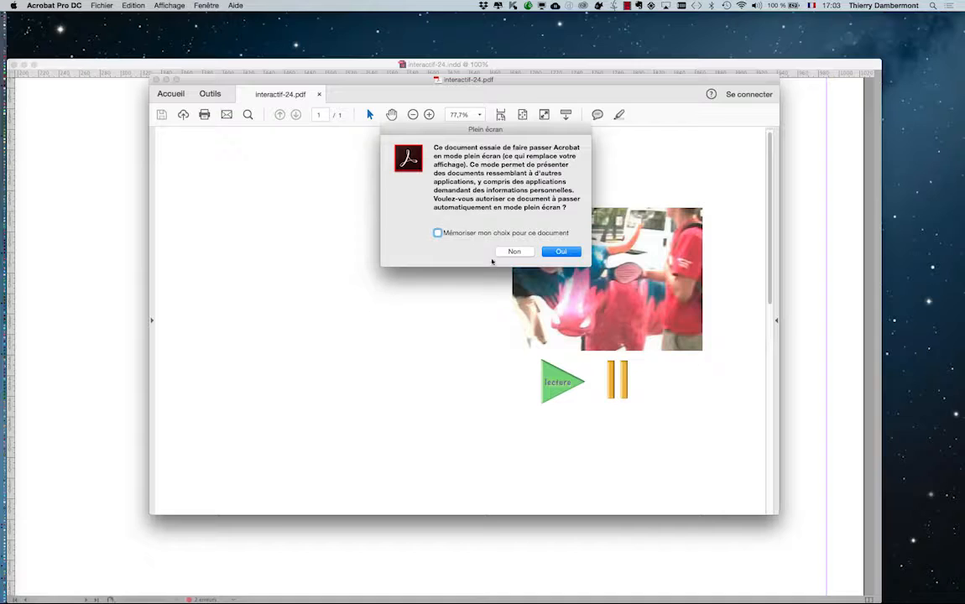
click(555, 251)
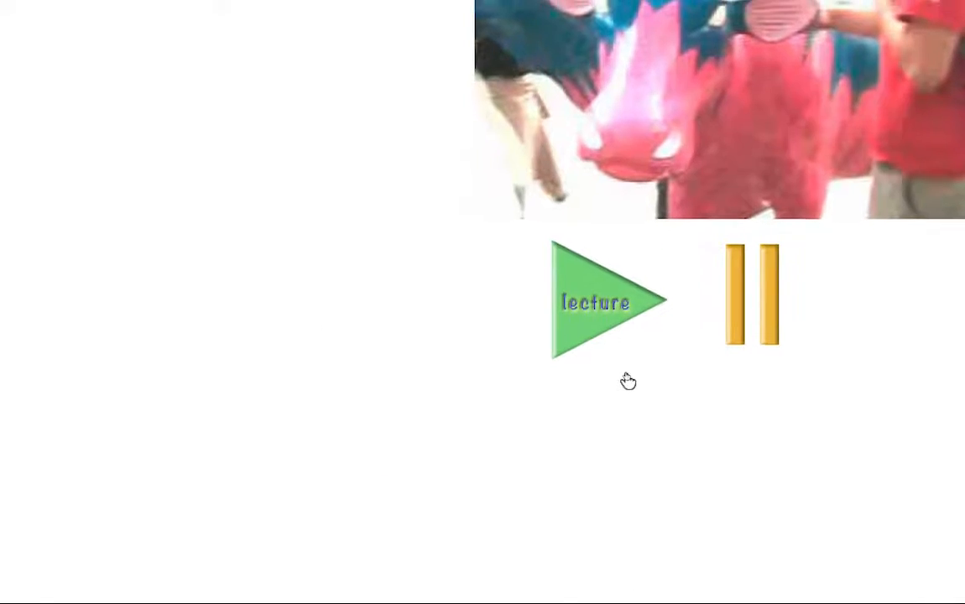
click(617, 348)
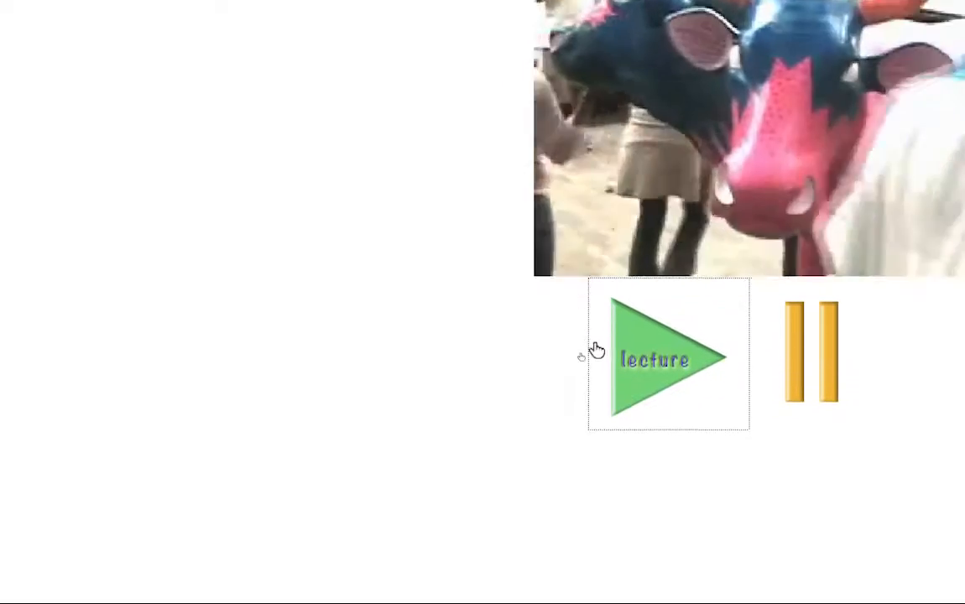
key(XF86AudioMute)
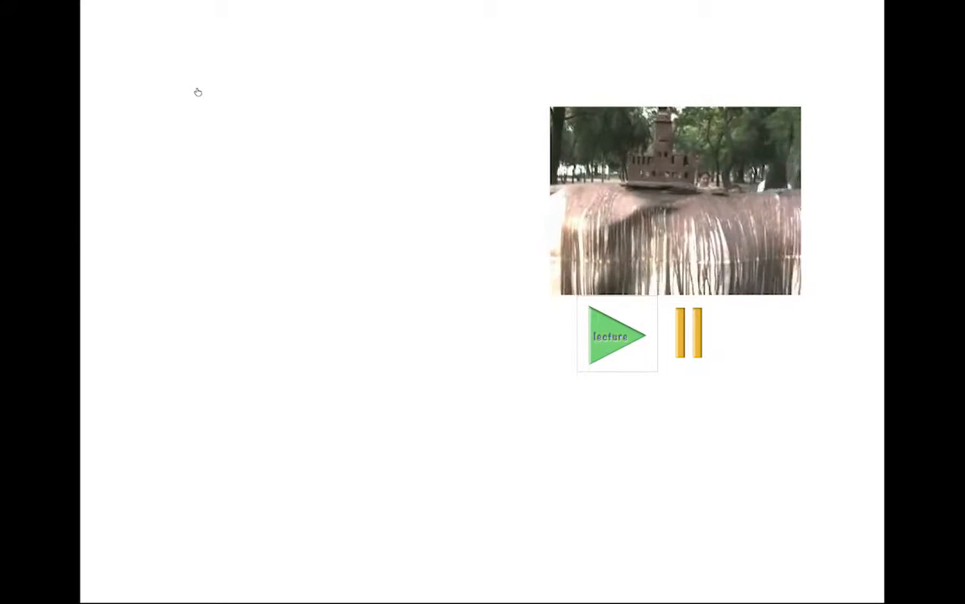
Leave full-screen mode, close the interactif-24.pdf preview and return to the InDesign document.
key(Escape)
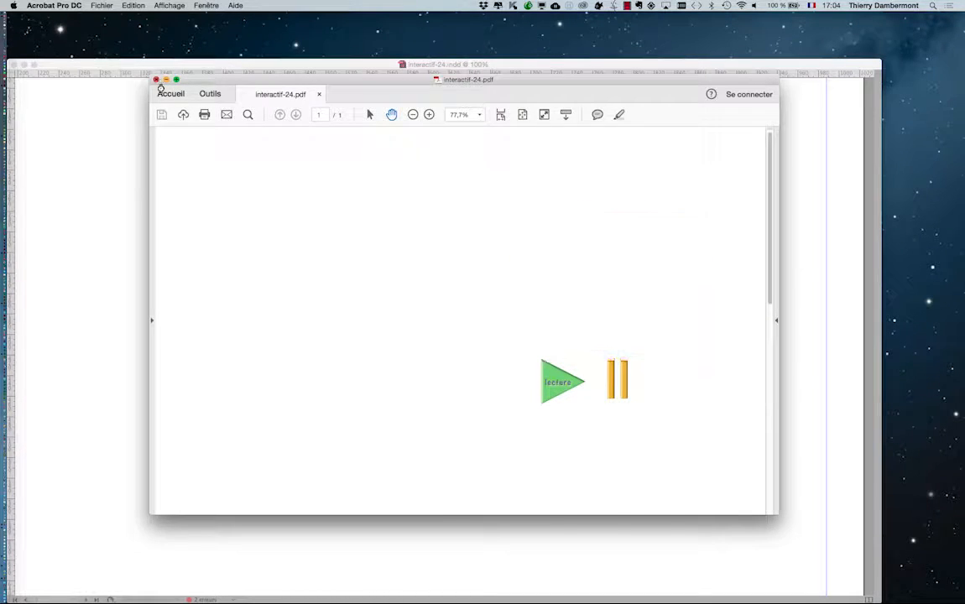
click(159, 81)
click(202, 148)
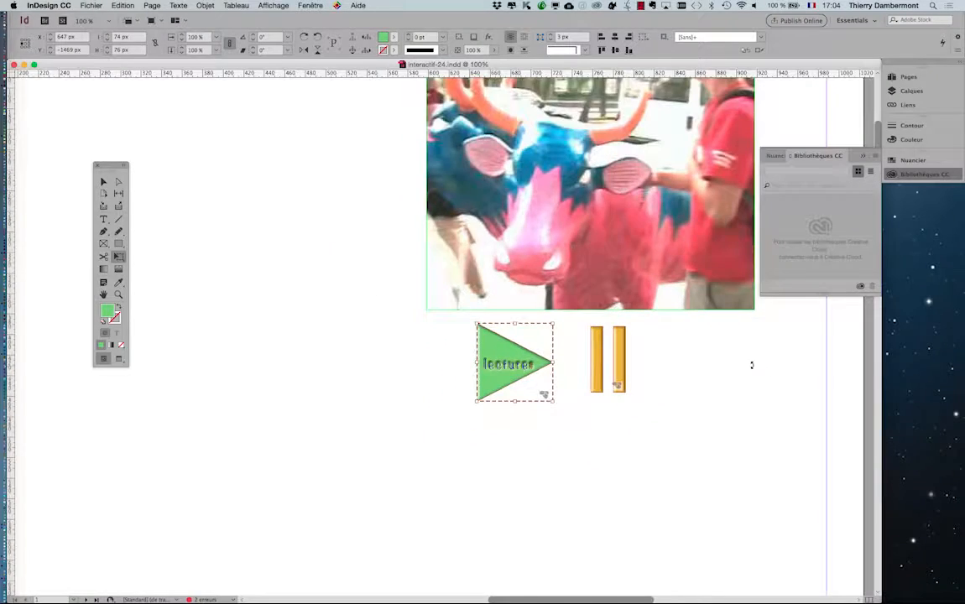
Display the layers as a separate, enlarged floating list beside the video control buttons.
scroll(752, 365, up, 3)
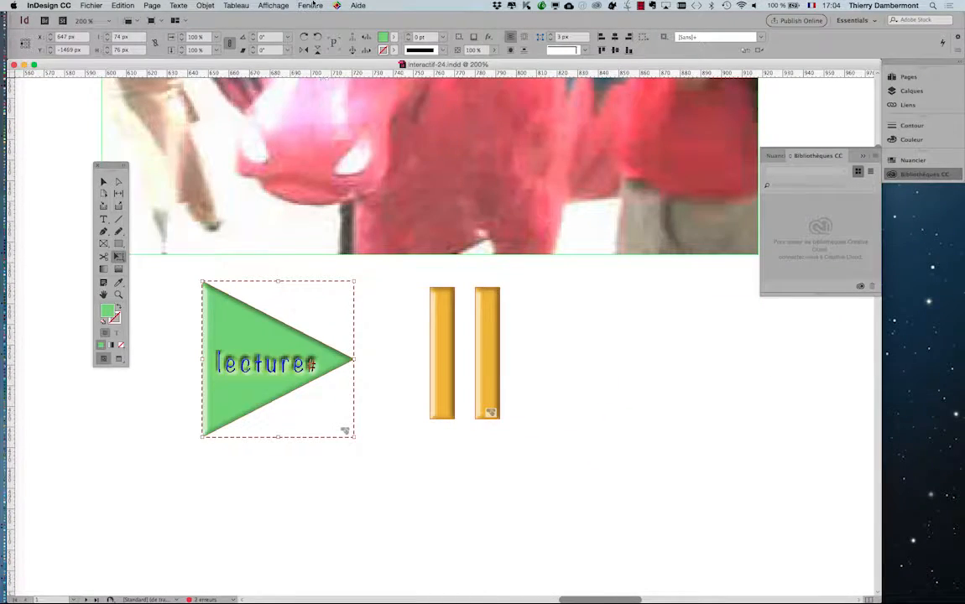
click(311, 5)
click(348, 72)
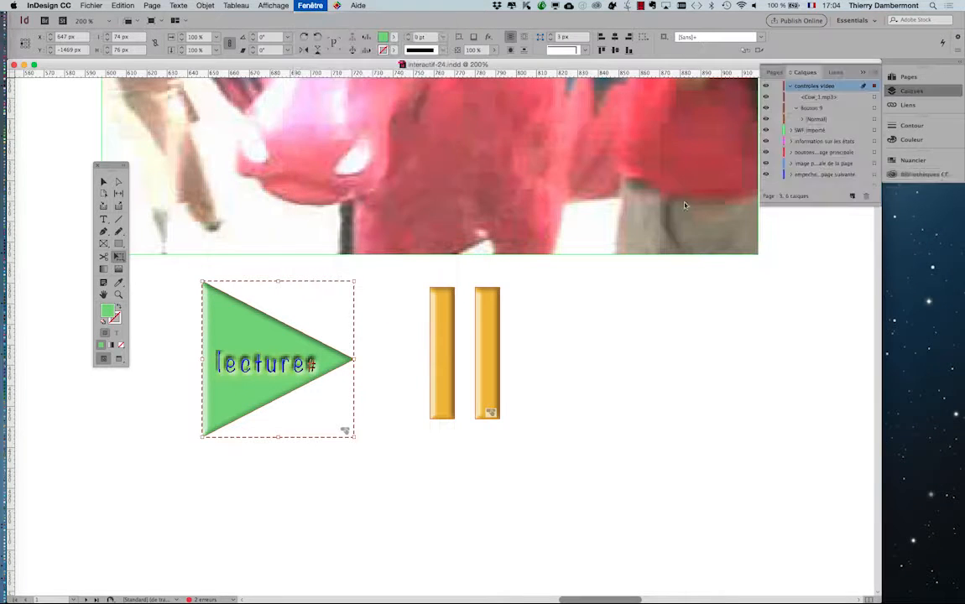
drag(798, 81, 597, 214)
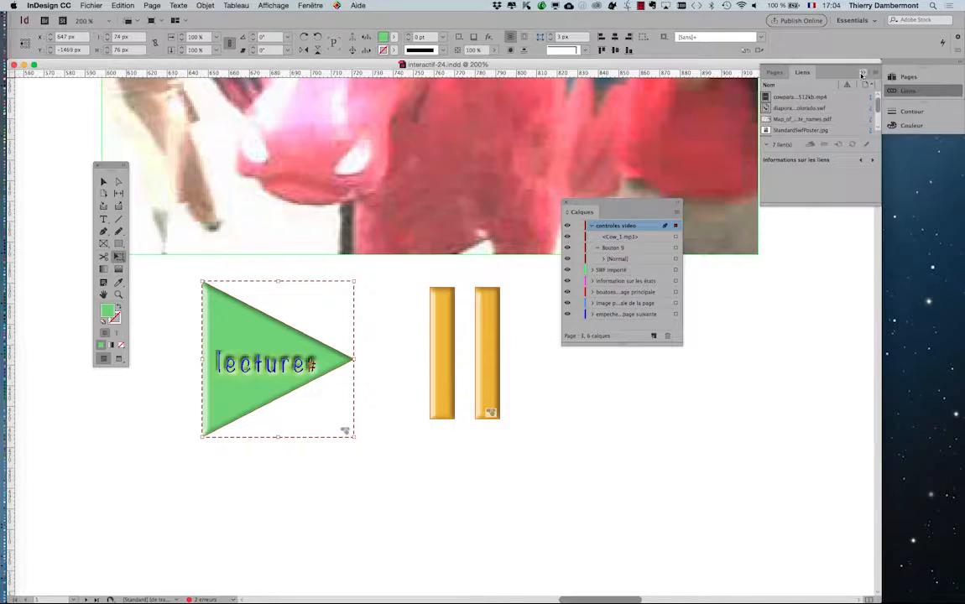
click(862, 74)
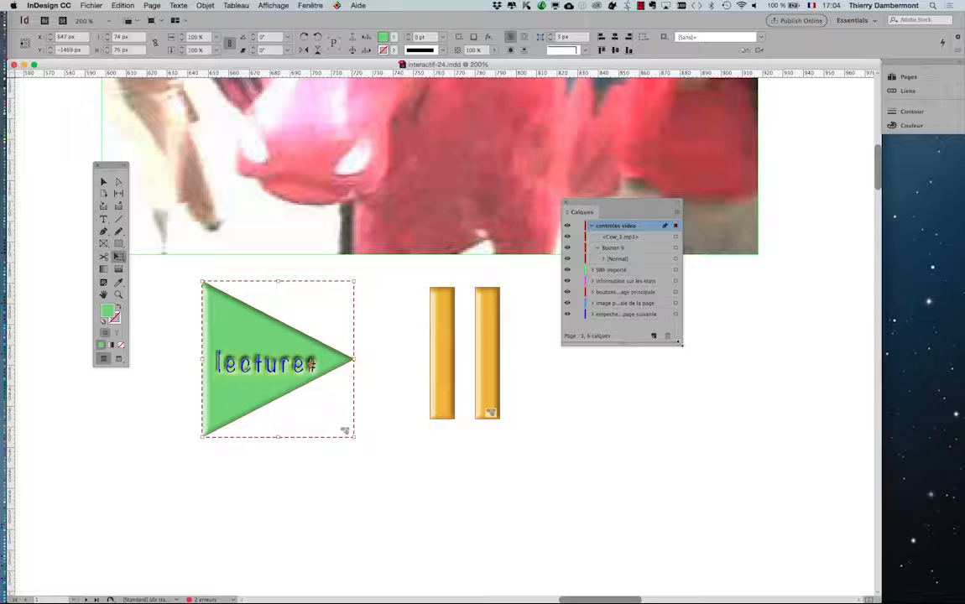
drag(679, 343, 794, 367)
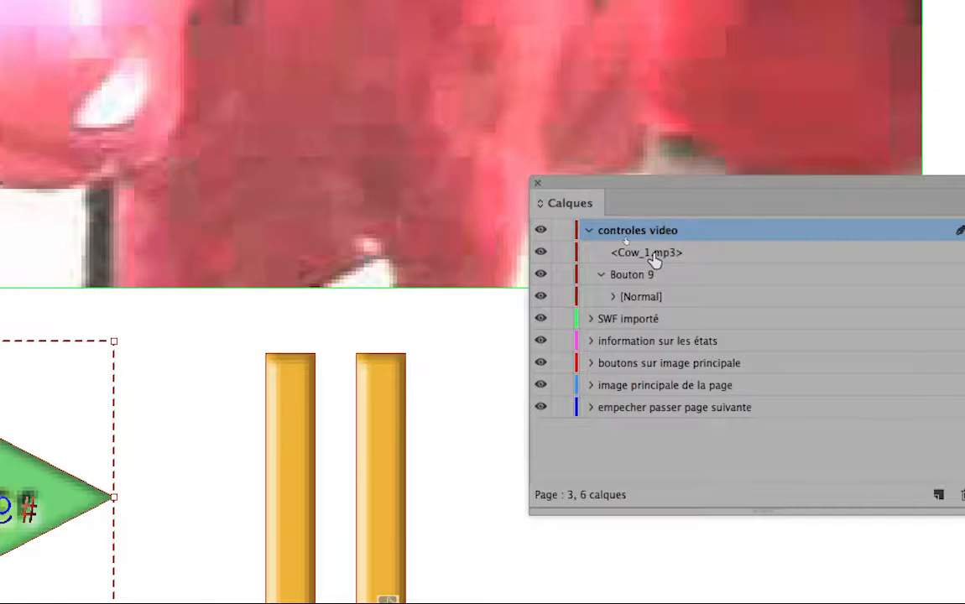
Duplicate the lecture-video-vaches button within the controles video layer.
click(652, 256)
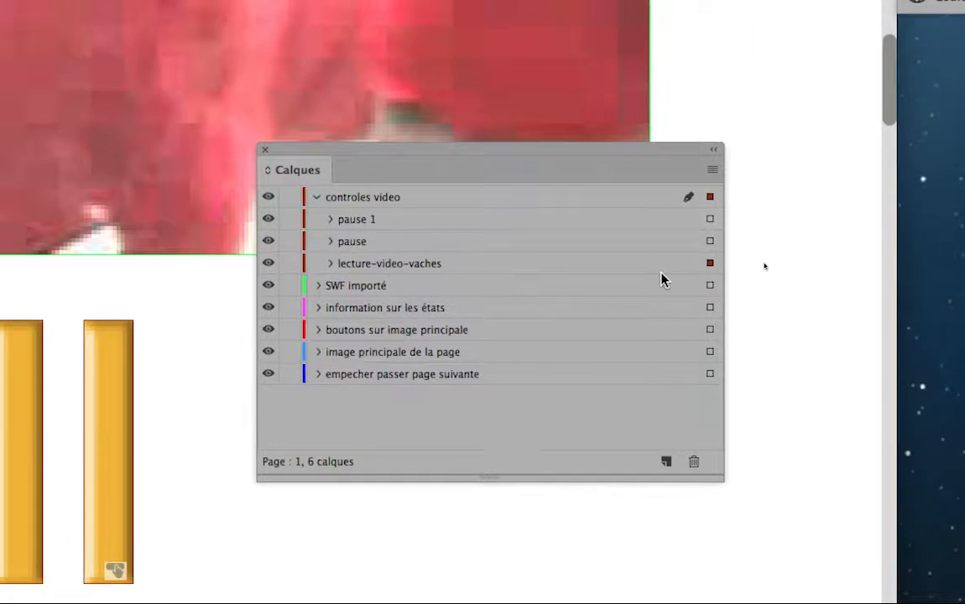
click(612, 240)
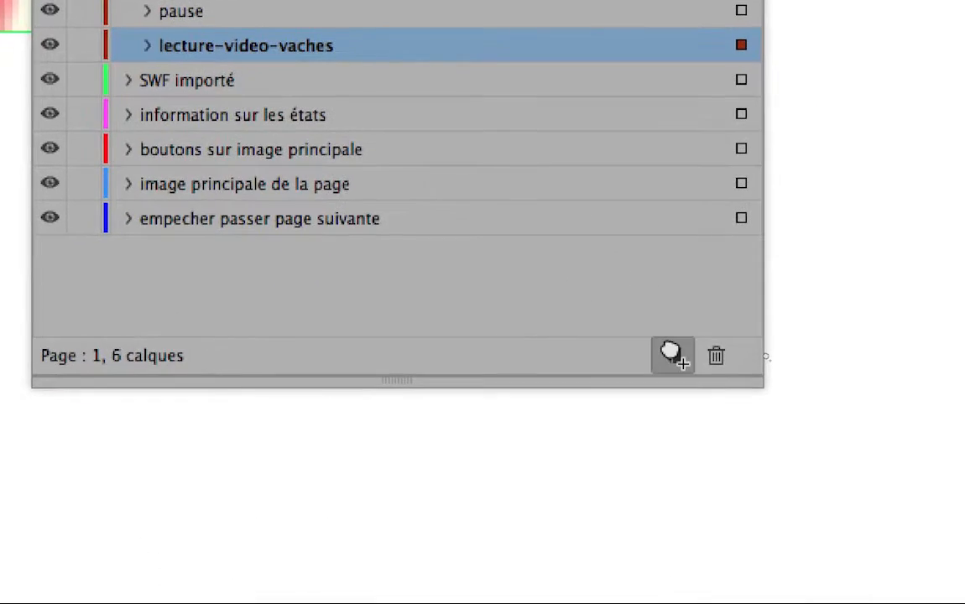
click(673, 355)
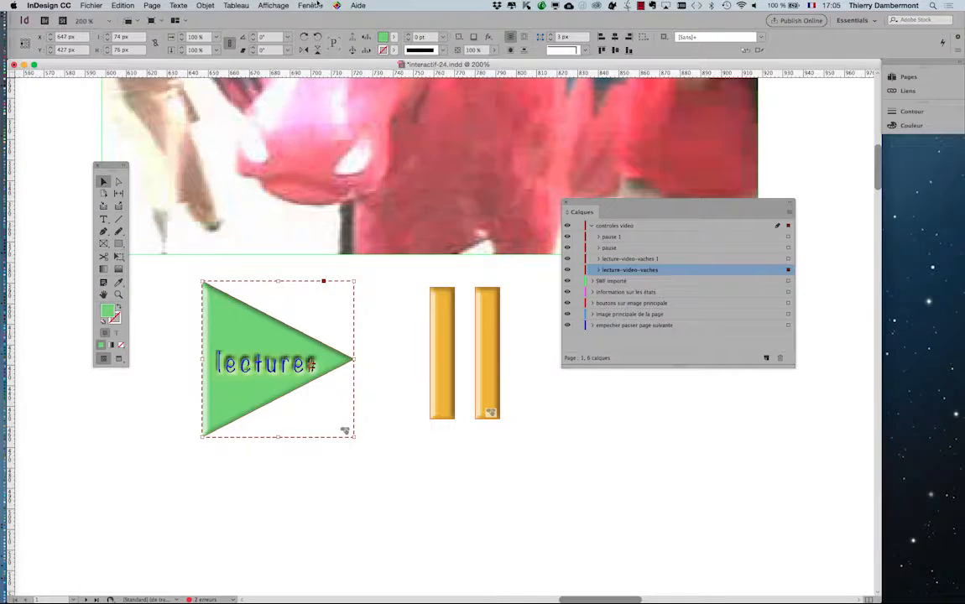
Show the button and form settings for the original lecture-video-vaches button and place them beside the layer list.
click(317, 5)
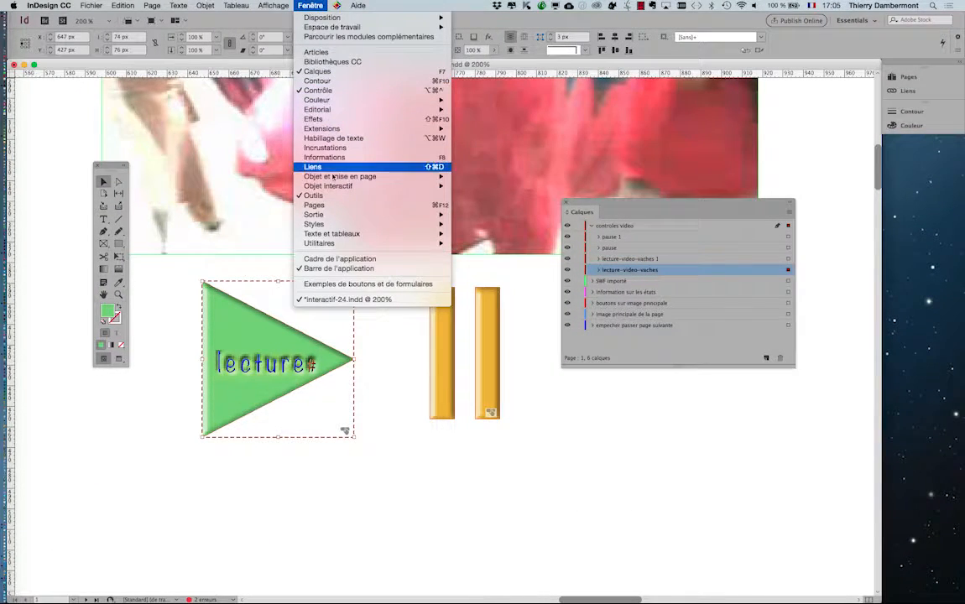
mouse_move(362, 188)
click(487, 214)
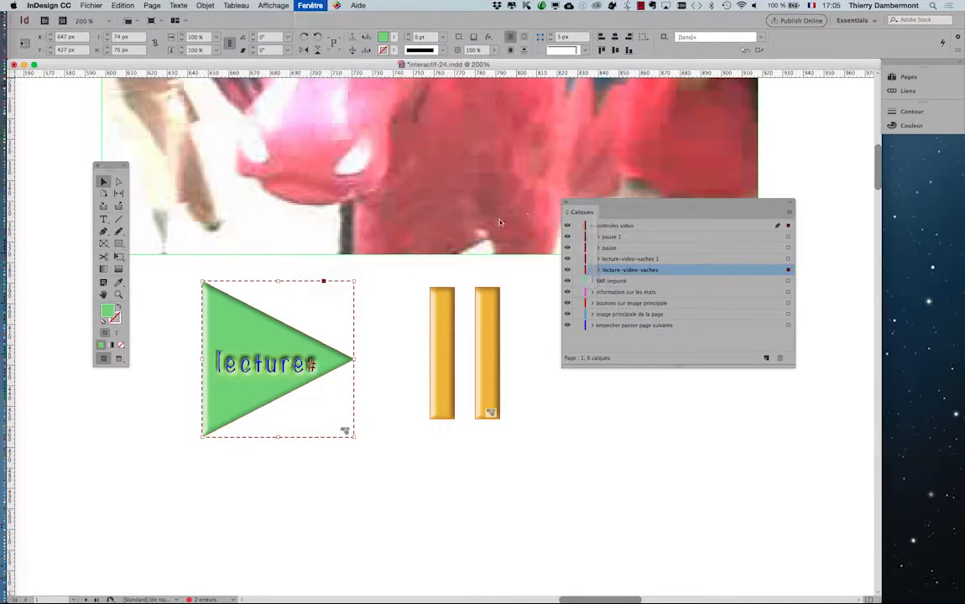
drag(614, 208, 403, 154)
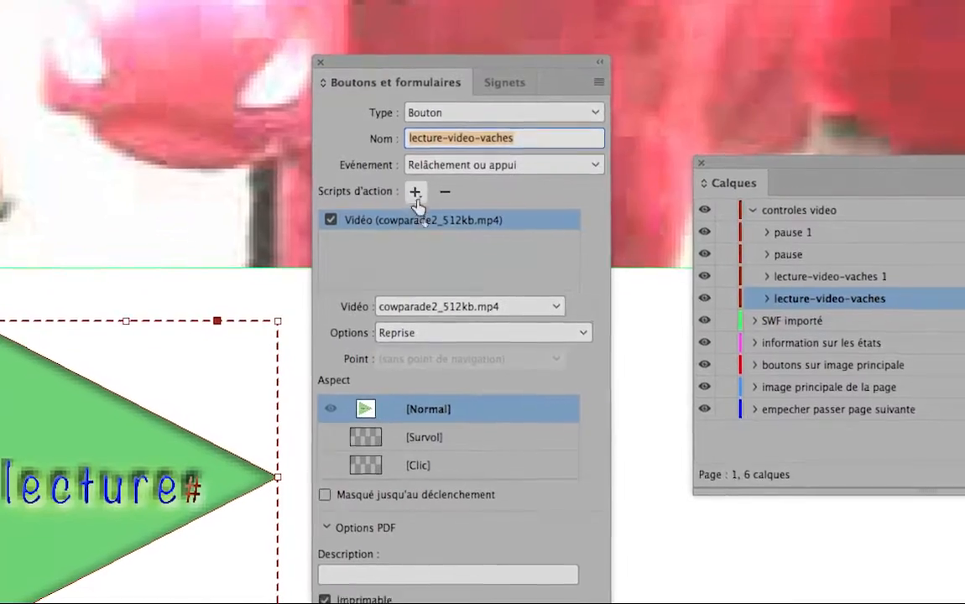
Add a Show/Hide Buttons and Forms action to lecture-video-vaches that hides itself and shows lecture-video-vaches 1.
click(442, 281)
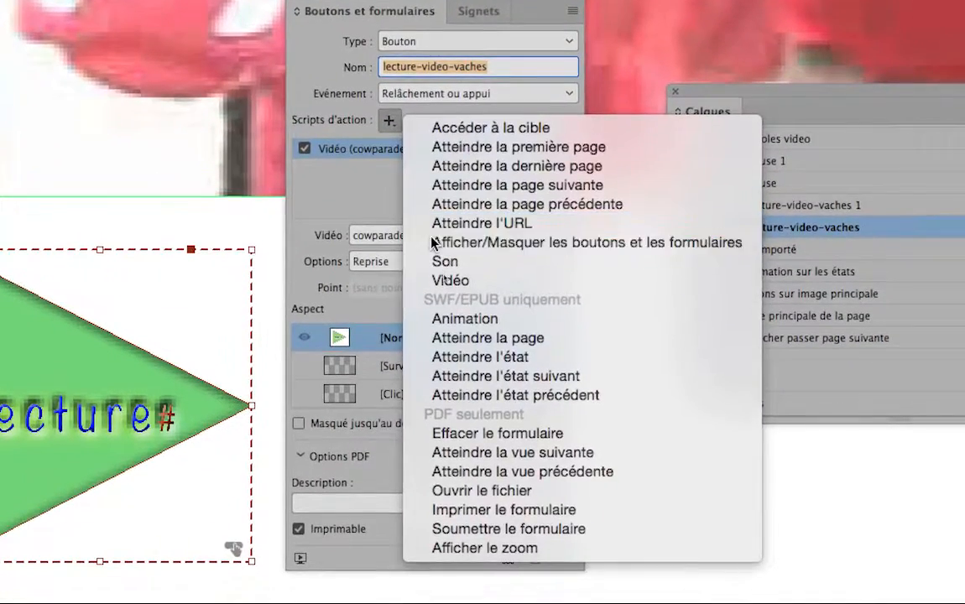
click(434, 256)
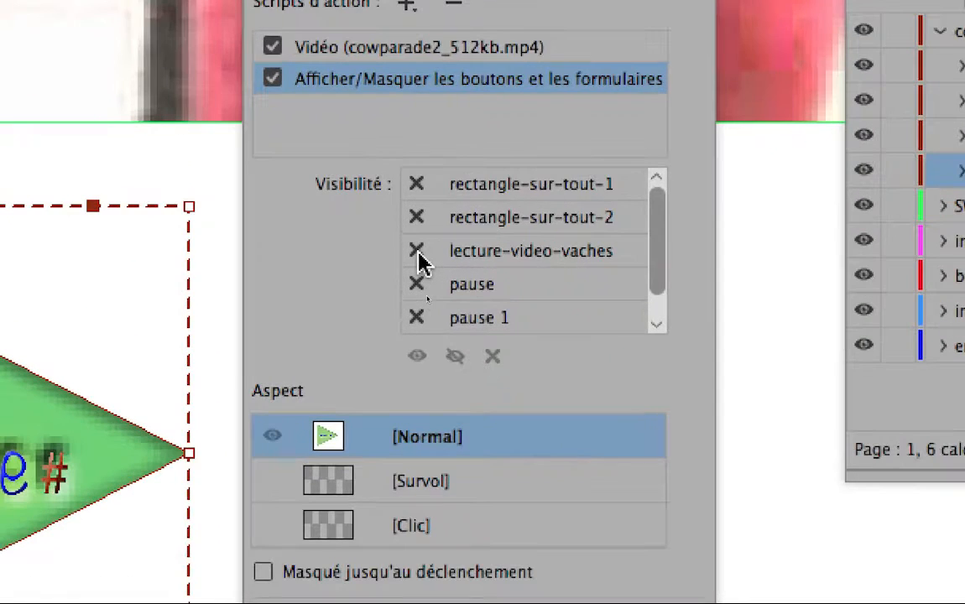
click(418, 252)
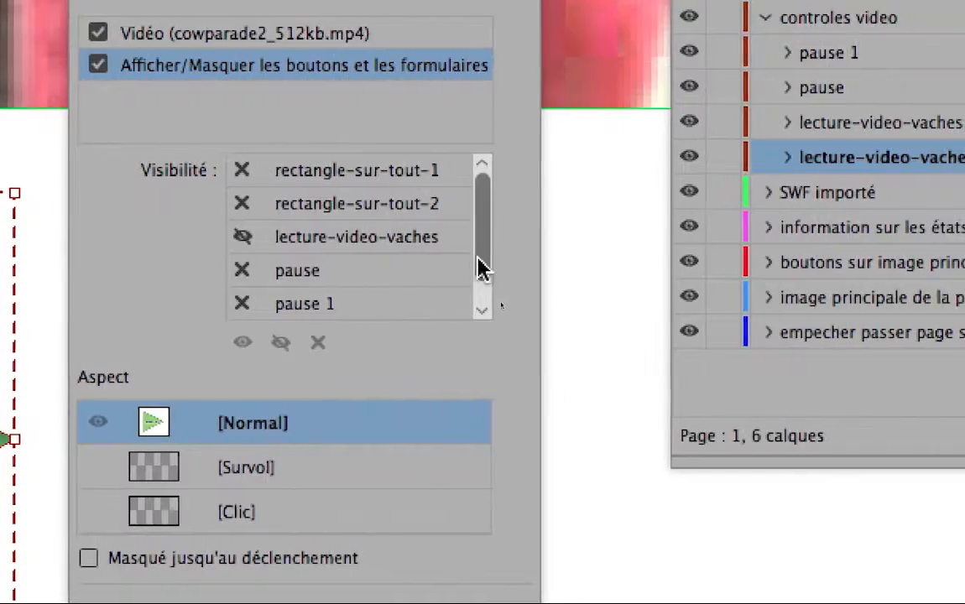
drag(657, 282, 657, 303)
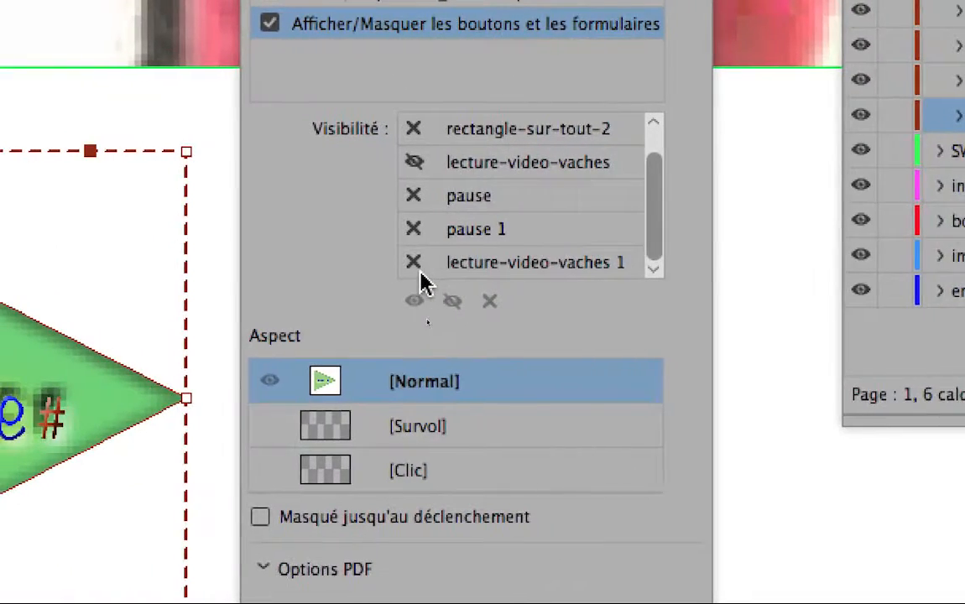
click(239, 280)
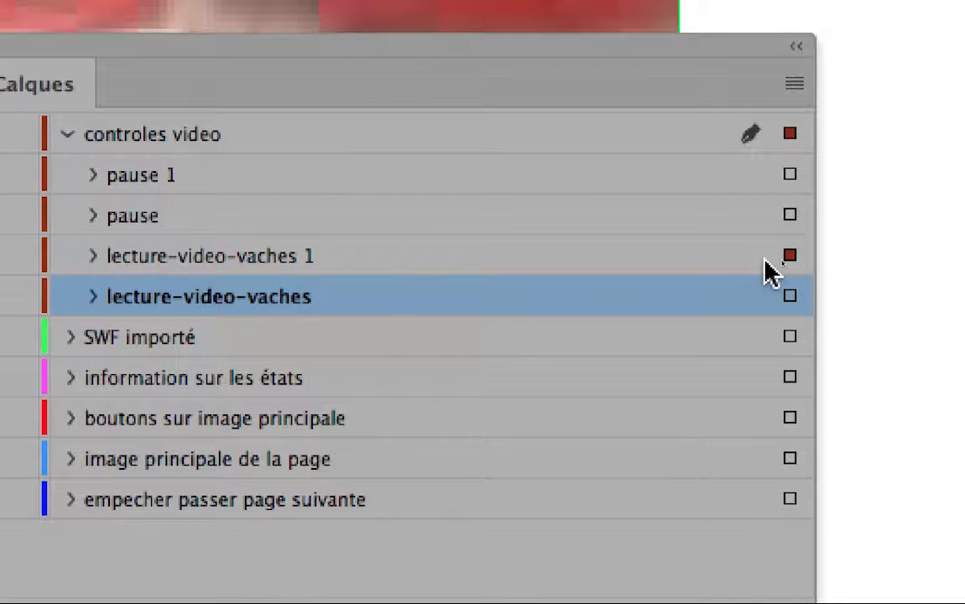
Give the duplicate lecture-video-vaches 1 a Show/Hide Buttons and Forms action that hides itself and shows lecture-video-vaches.
click(767, 267)
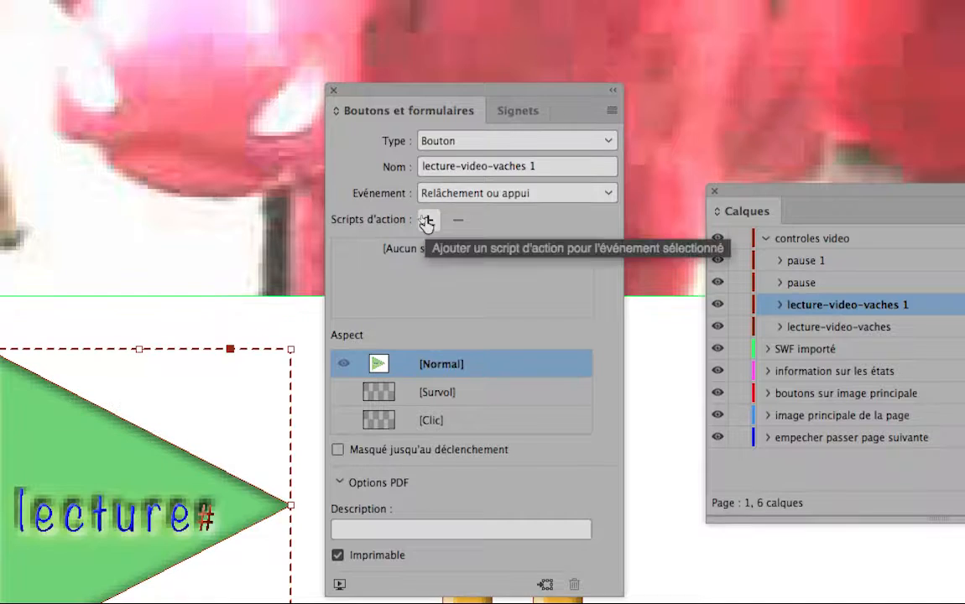
click(426, 222)
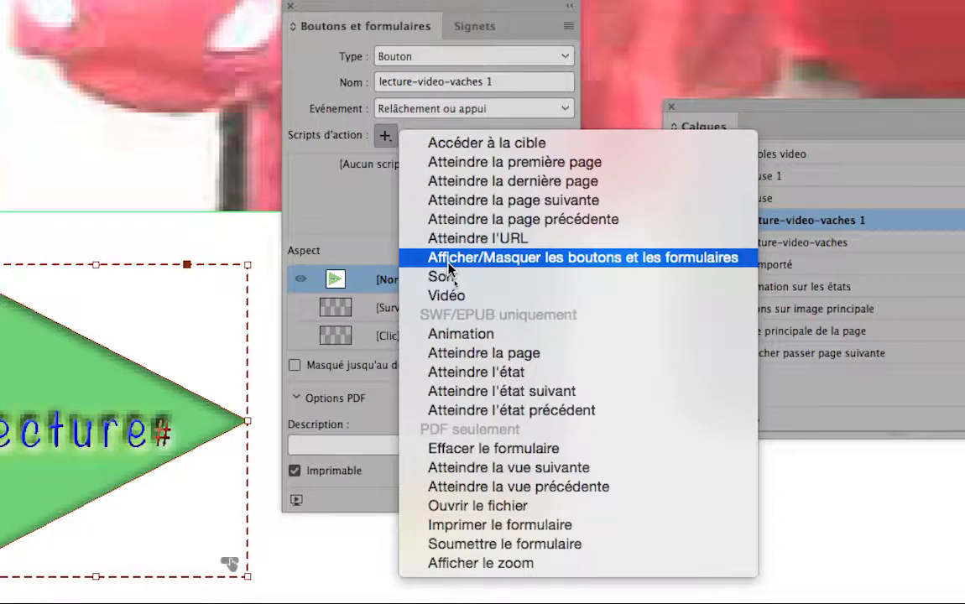
click(450, 262)
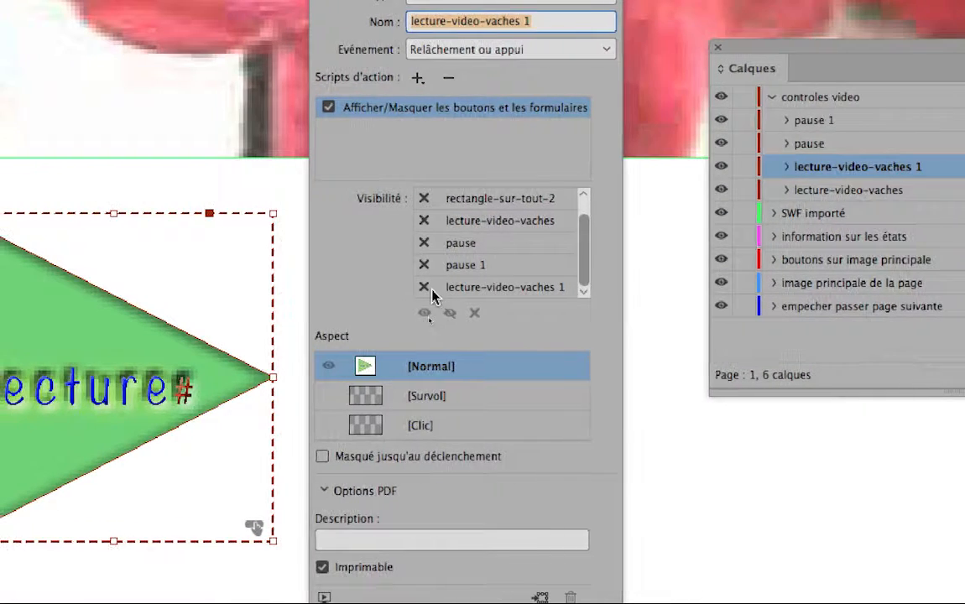
click(415, 288)
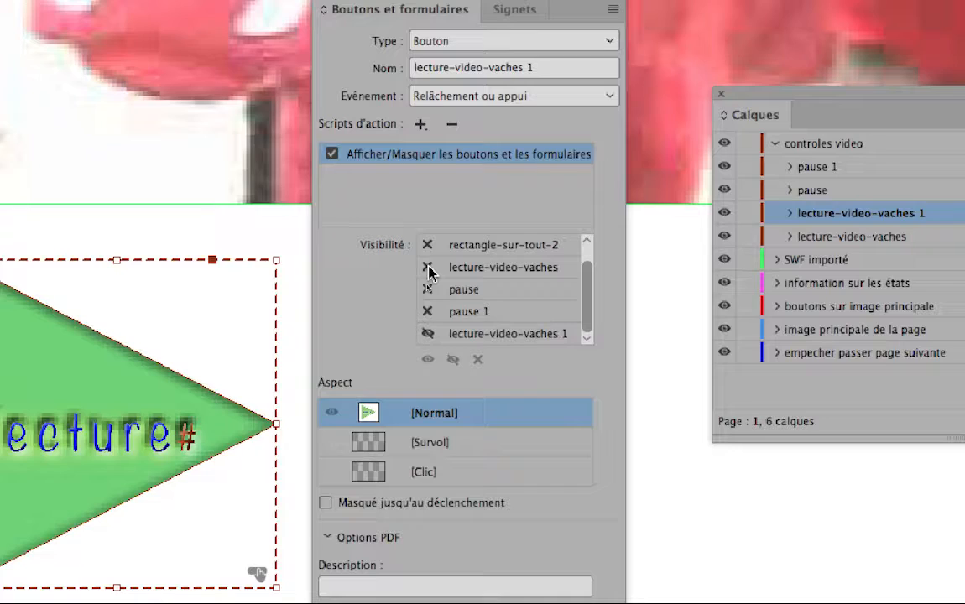
click(428, 268)
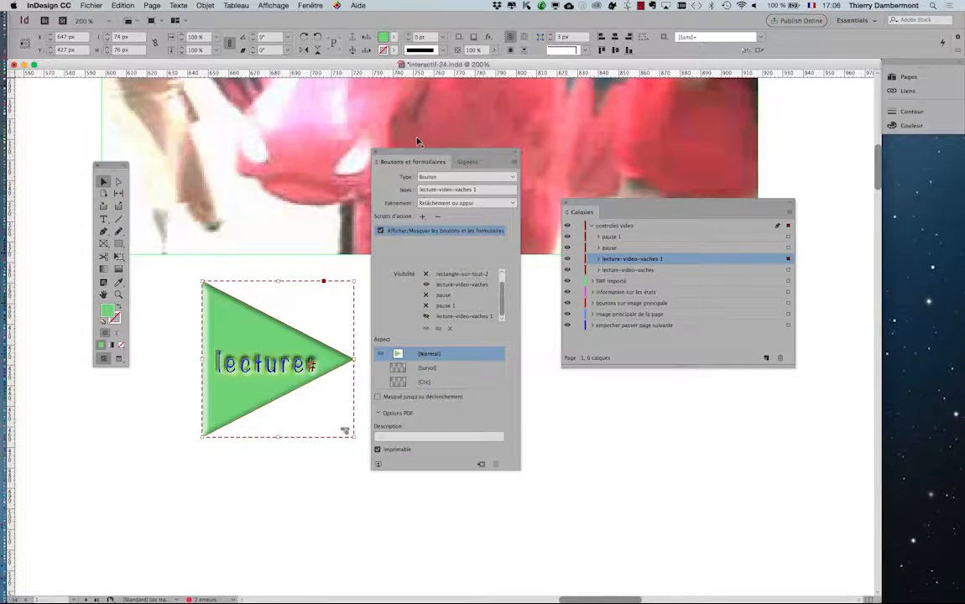
Review the original lecture-video-vaches button's video and show/hide actions, then close its settings.
drag(409, 150, 844, 165)
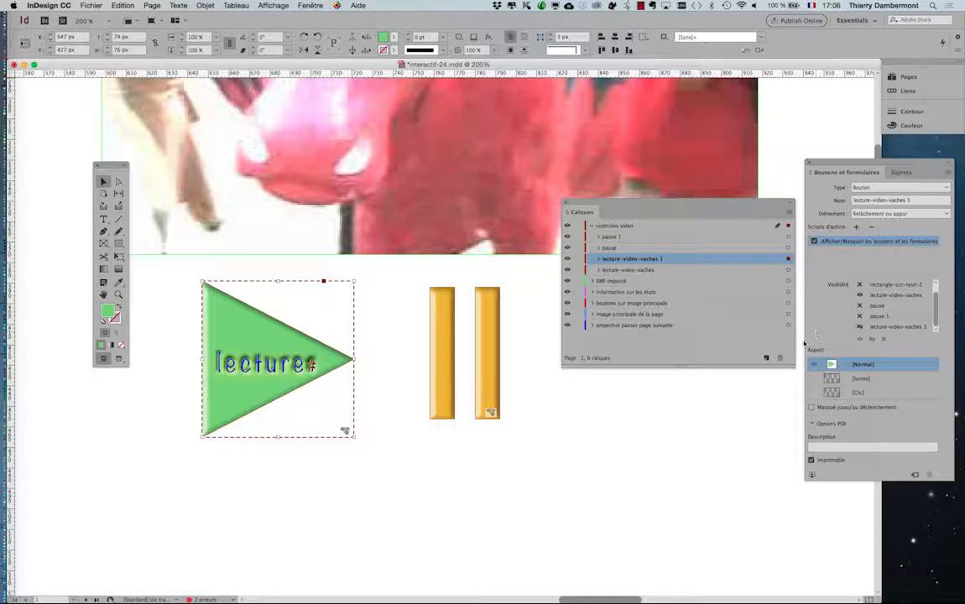
drag(863, 164, 418, 104)
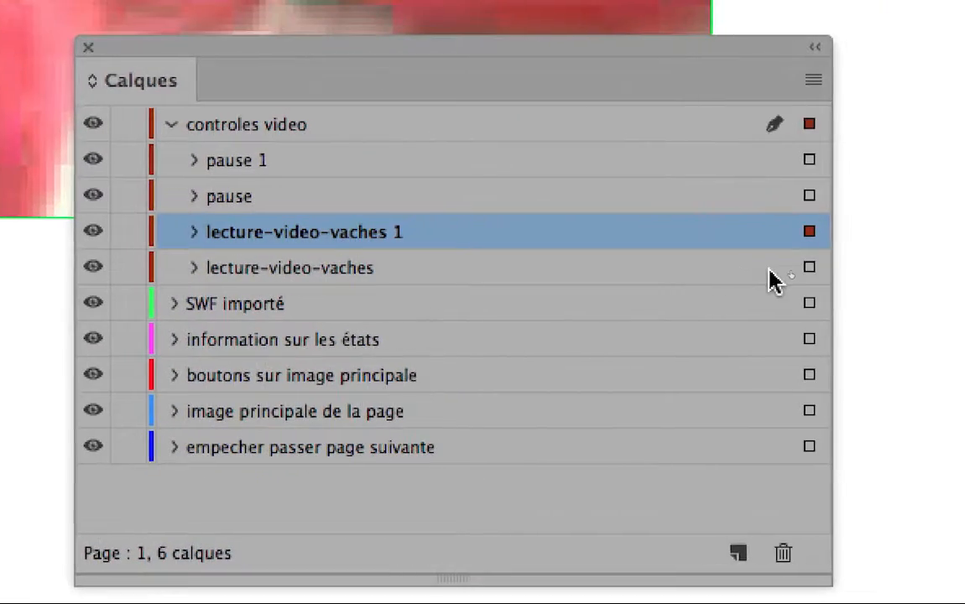
click(809, 267)
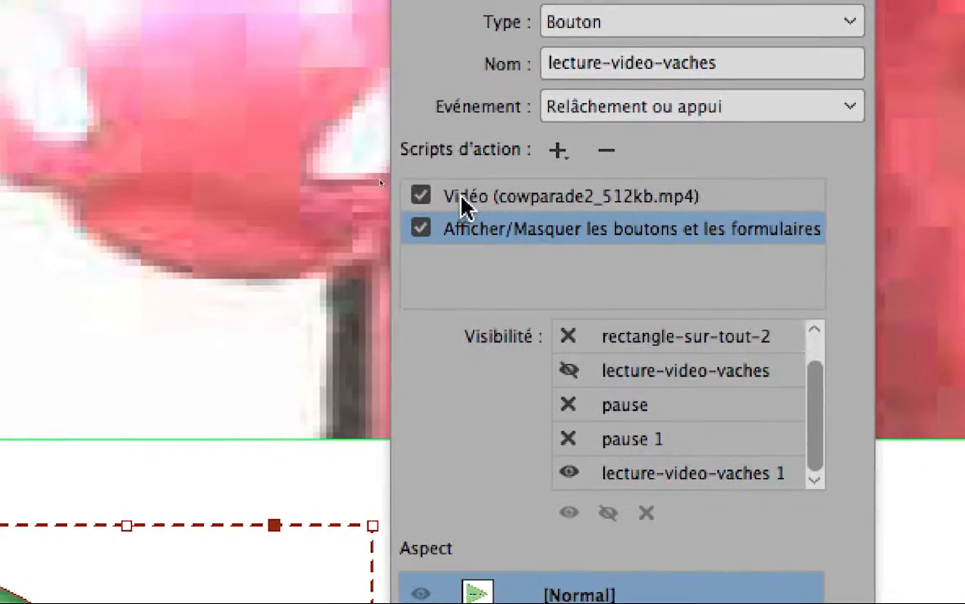
click(464, 204)
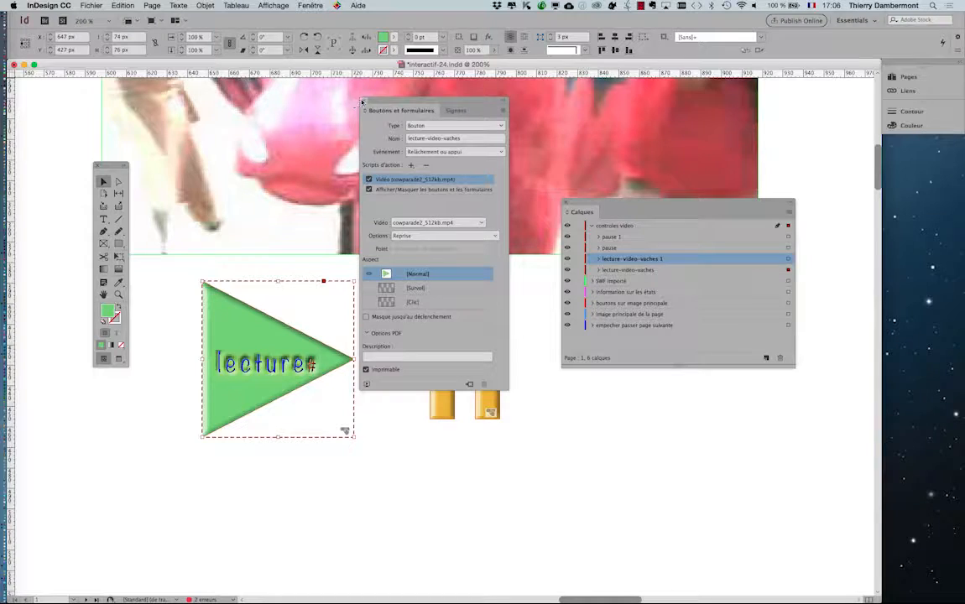
click(363, 101)
Save the document under the new name interactif-25.indd in the JOUR 6 IVE folder.
click(91, 5)
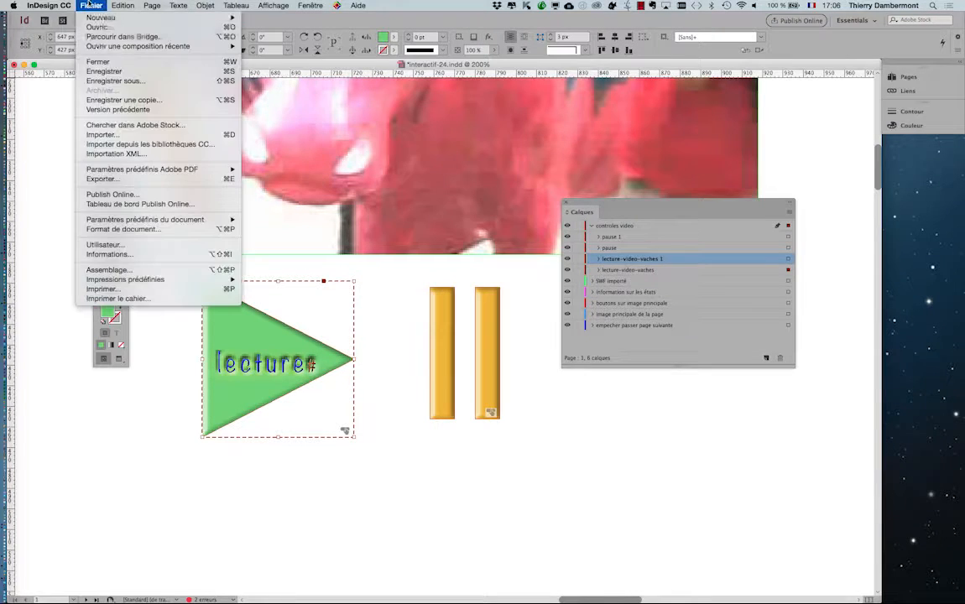
click(124, 82)
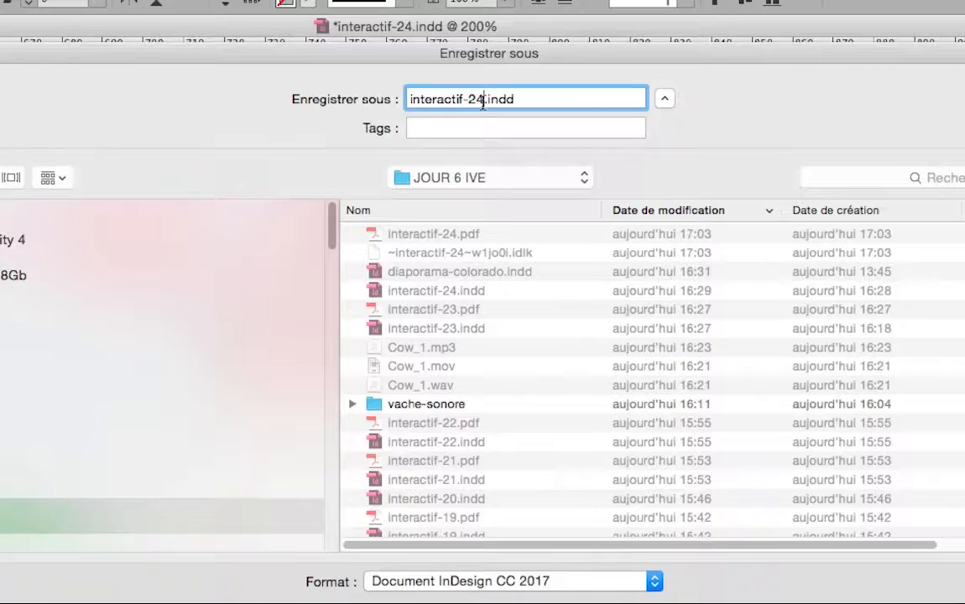
key(BackSpace)
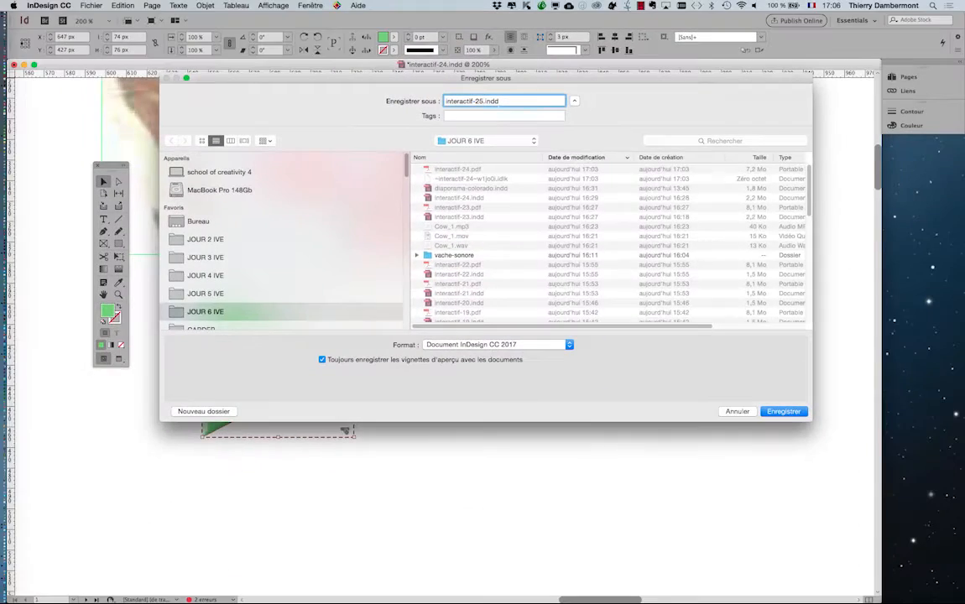
click(784, 411)
Export page 1 of the document as the interactive PDF interactif-25.pdf.
click(91, 5)
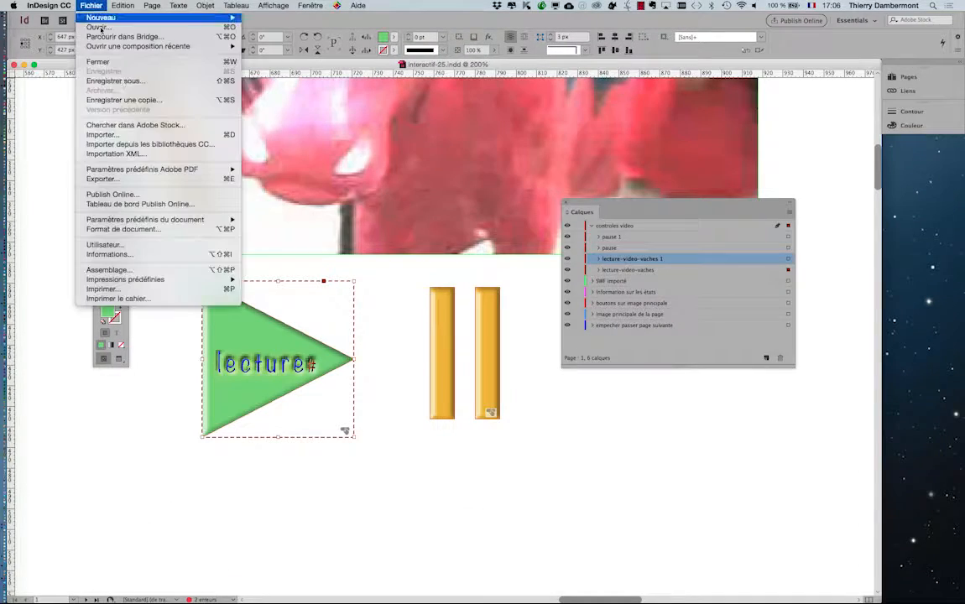
click(149, 179)
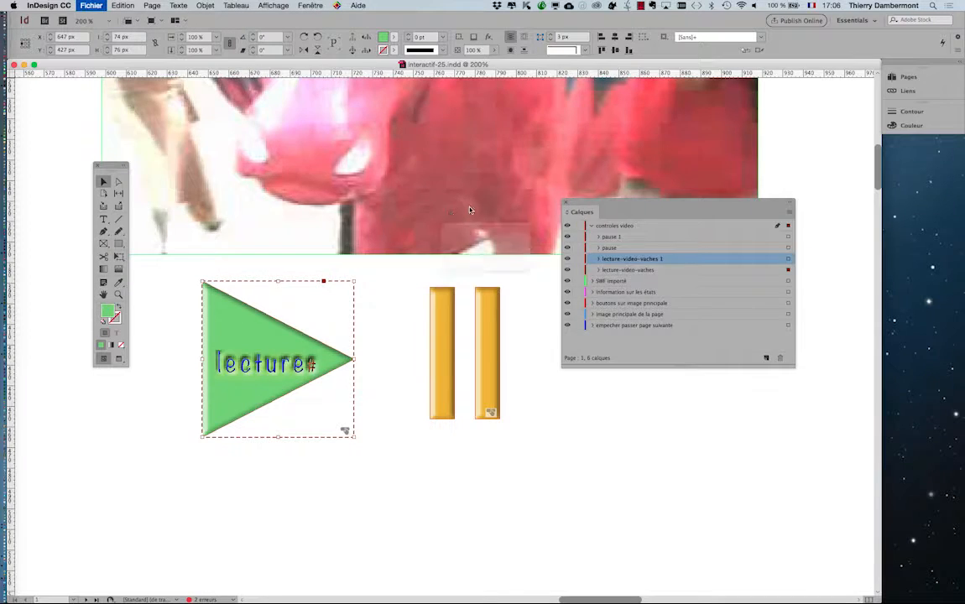
click(782, 411)
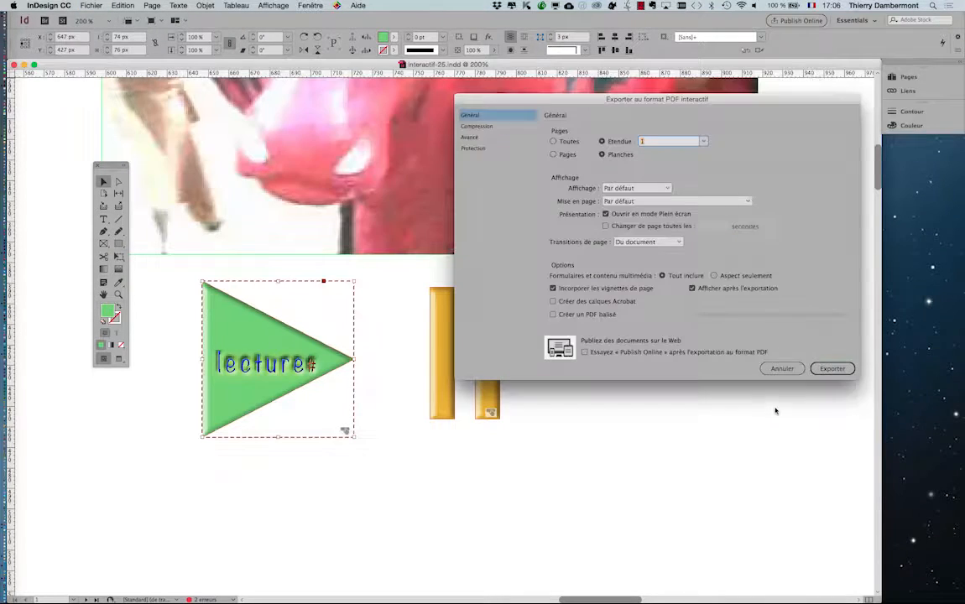
click(830, 369)
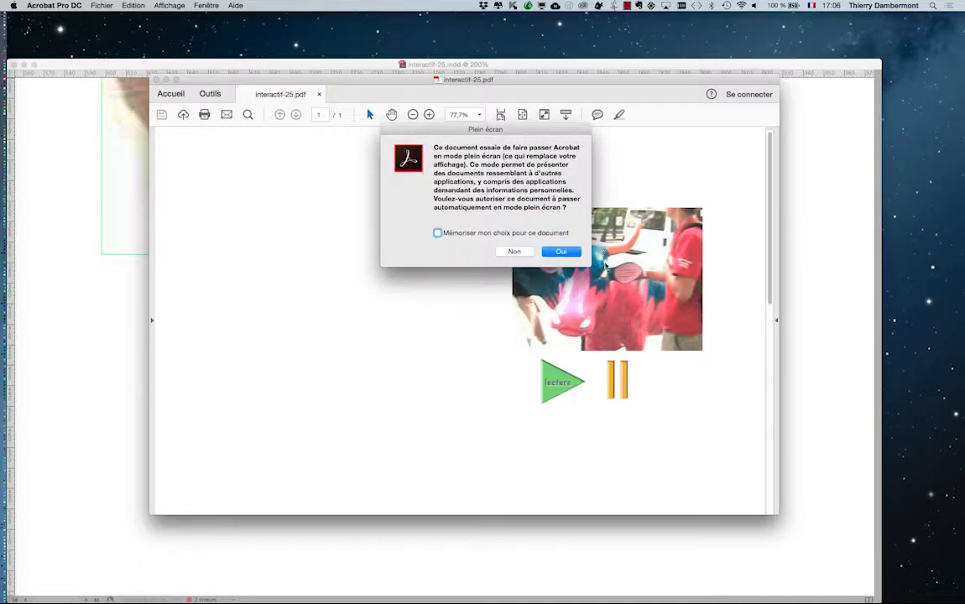
Test the lecture button by playing the cow video in the full-screen PDF, then close the PDF and return to InDesign.
click(557, 253)
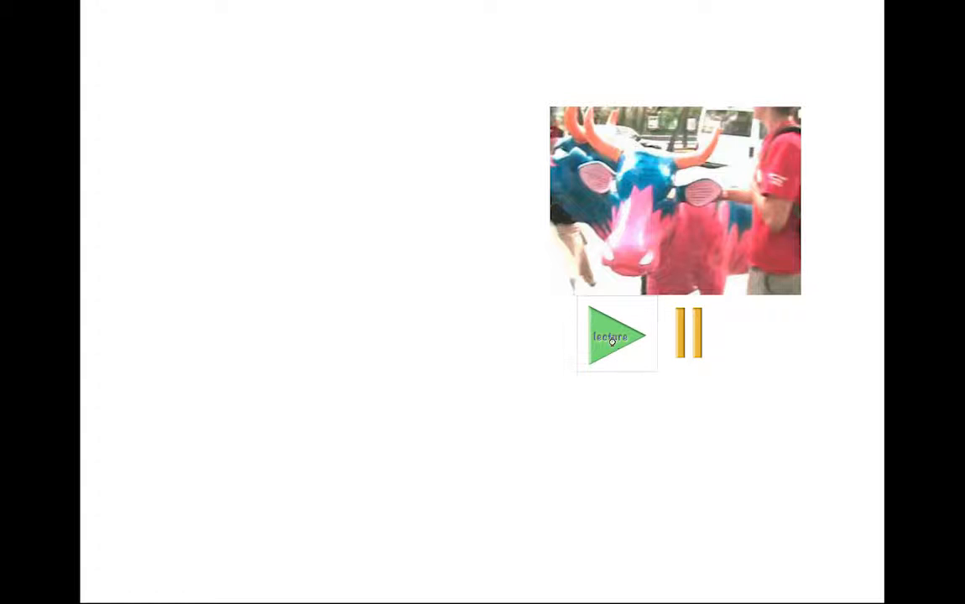
click(612, 341)
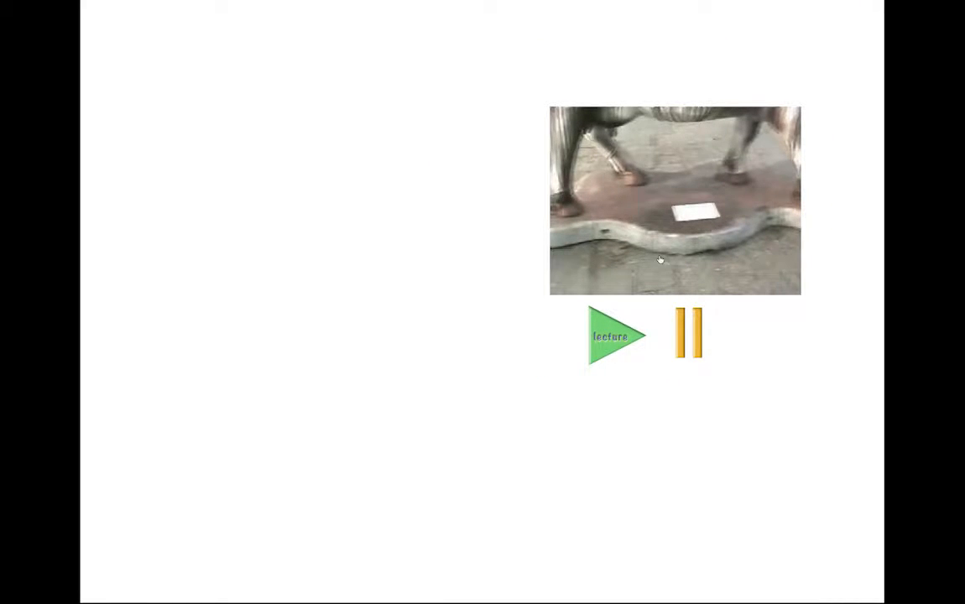
key(Escape)
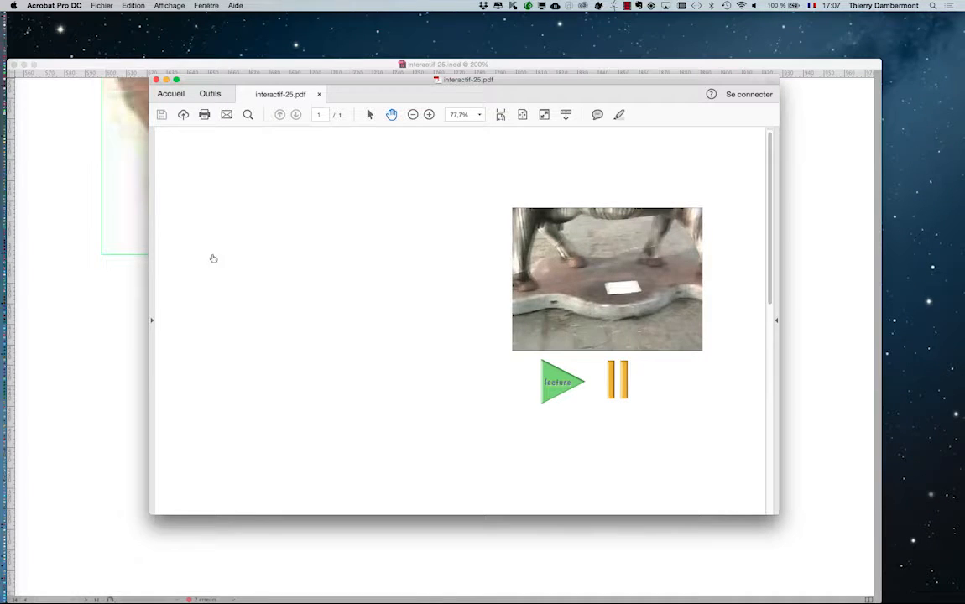
key(super+Tab)
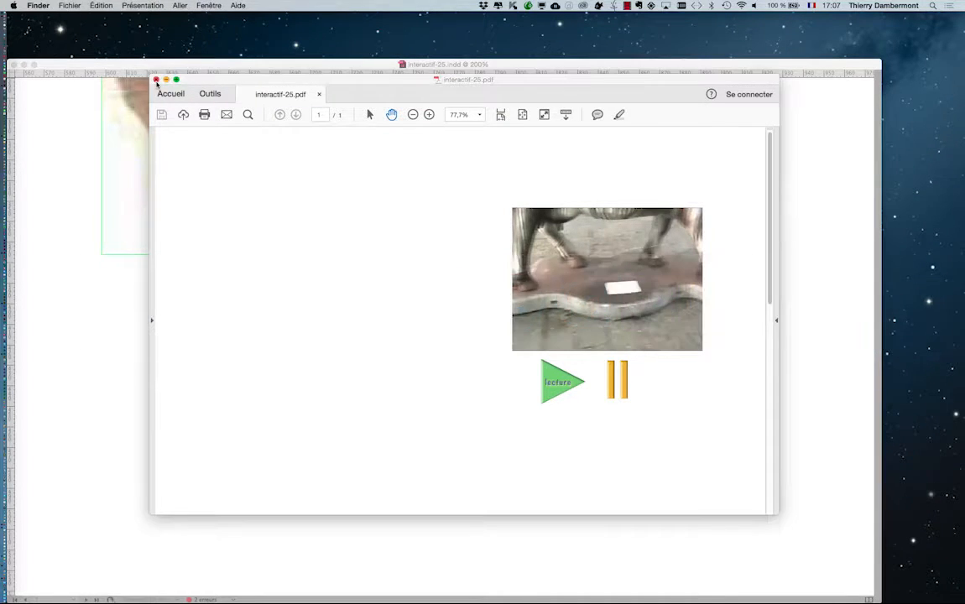
click(156, 79)
click(302, 69)
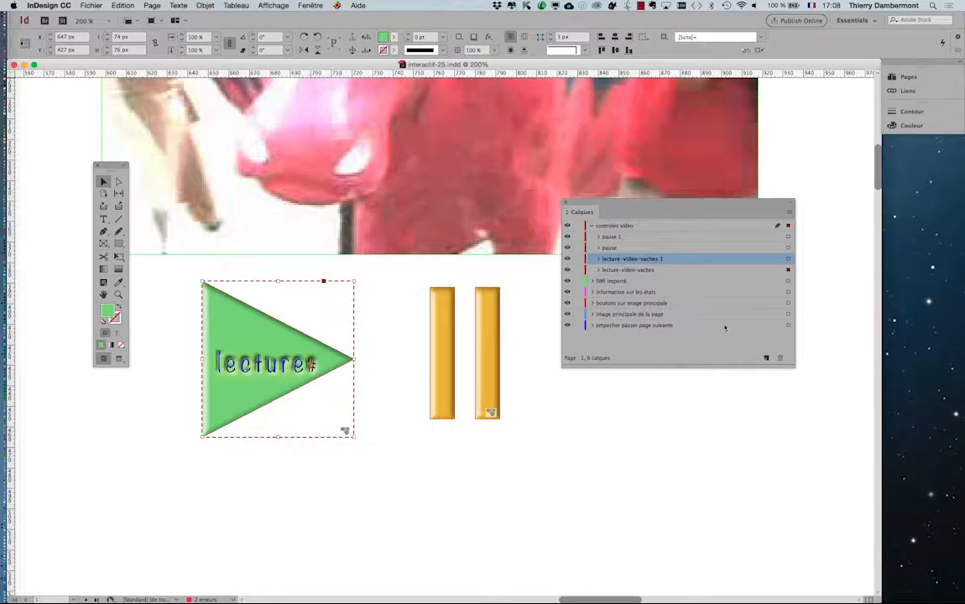
Examine the pause button's show/hide and video actions in its button settings.
click(484, 363)
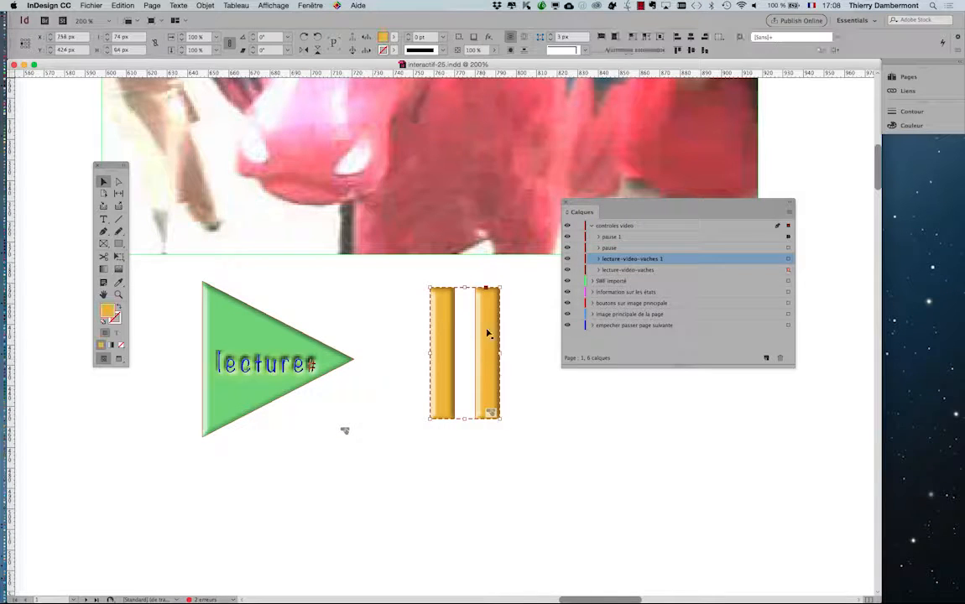
click(309, 6)
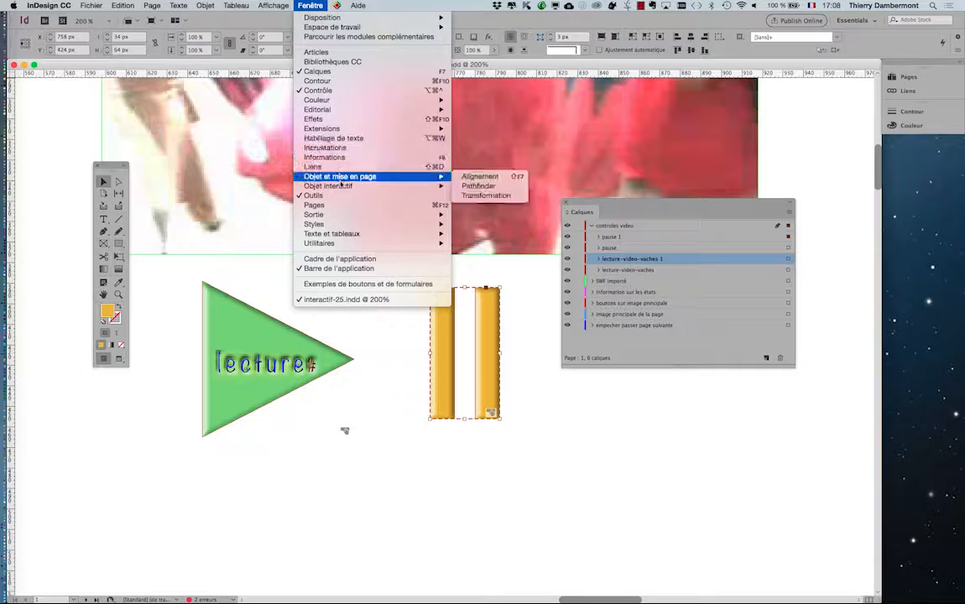
mouse_move(418, 186)
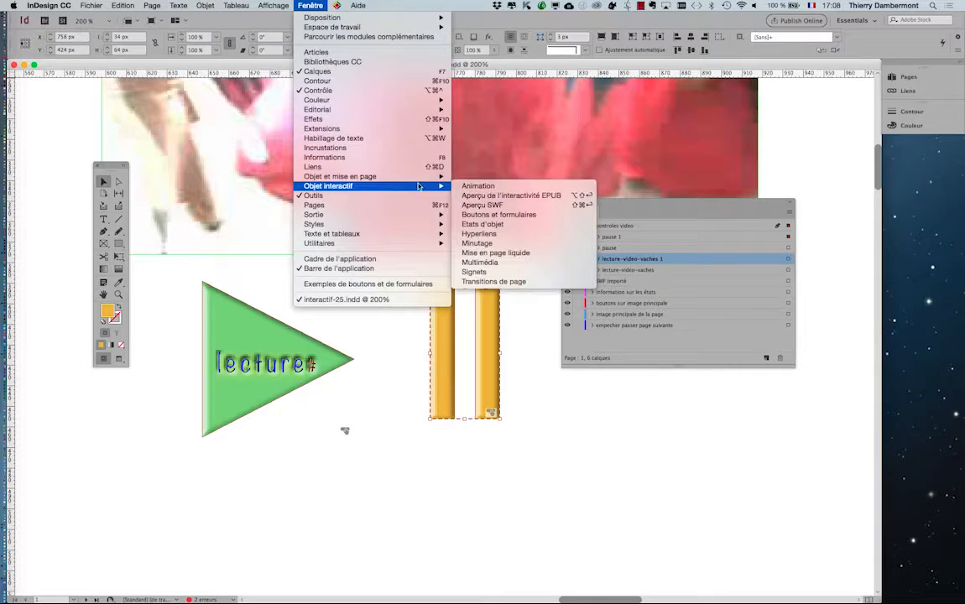
click(493, 215)
drag(587, 204, 685, 186)
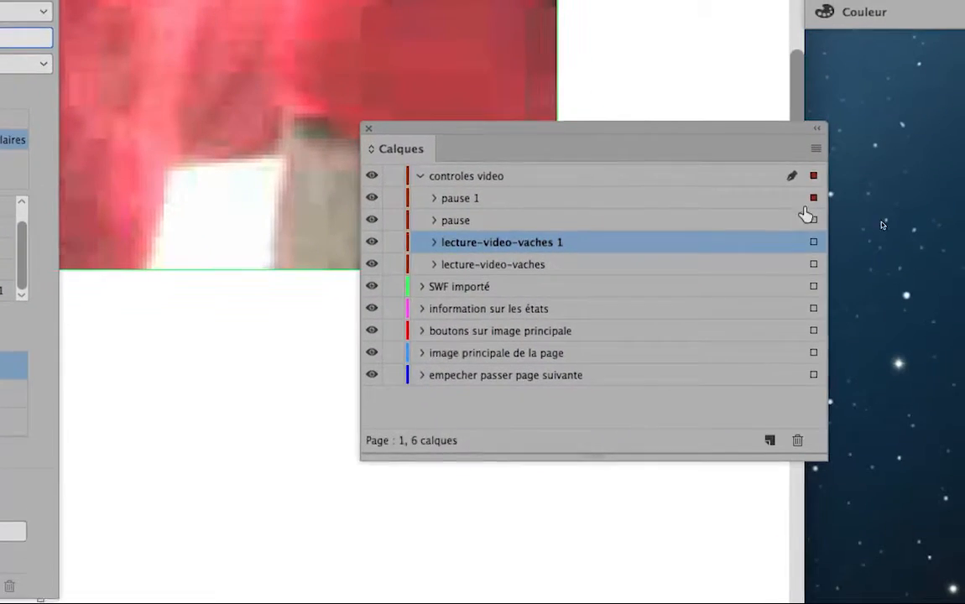
click(809, 215)
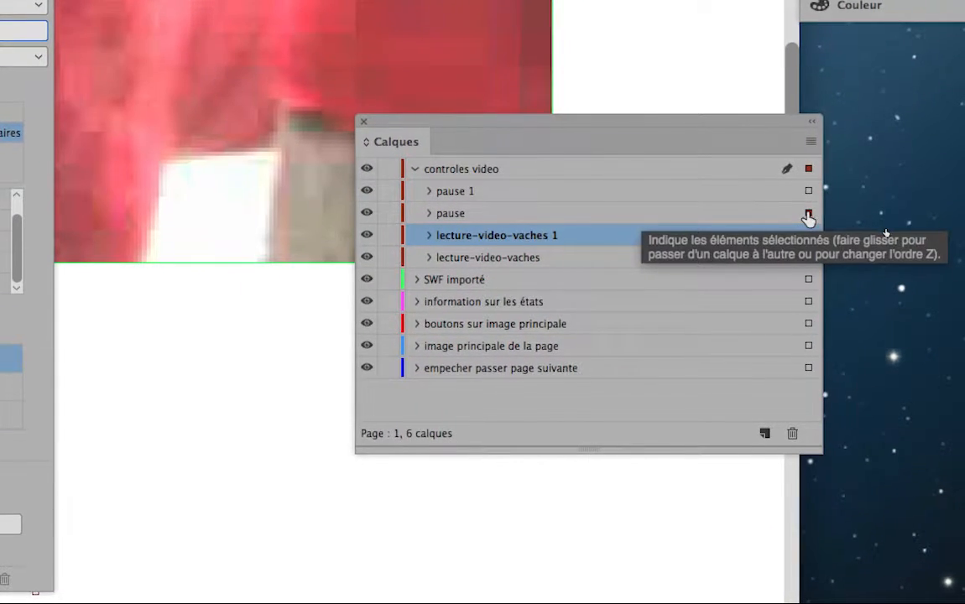
click(781, 211)
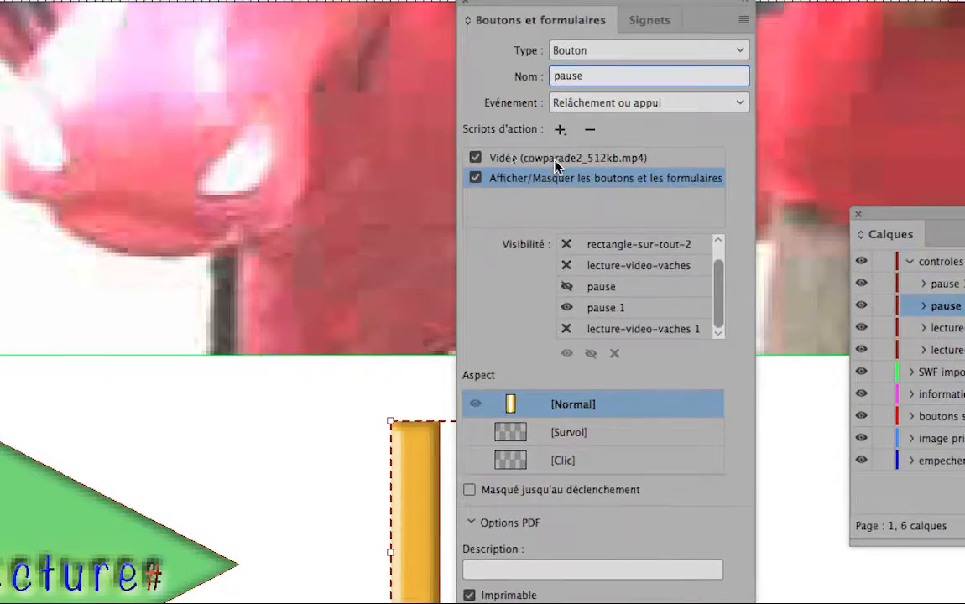
click(453, 84)
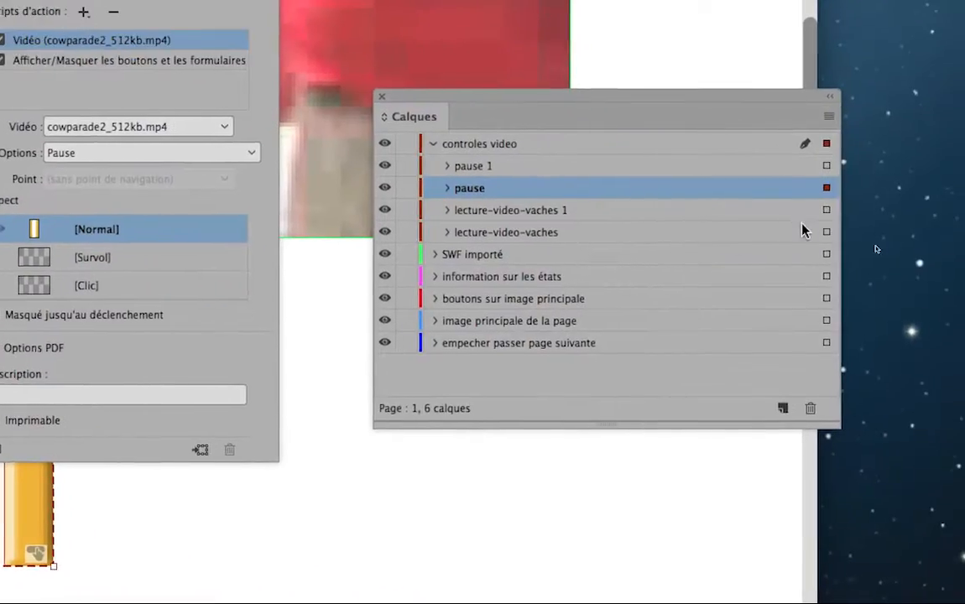
Examine the video and show/hide actions of the pause 1 button, then close its settings.
click(826, 166)
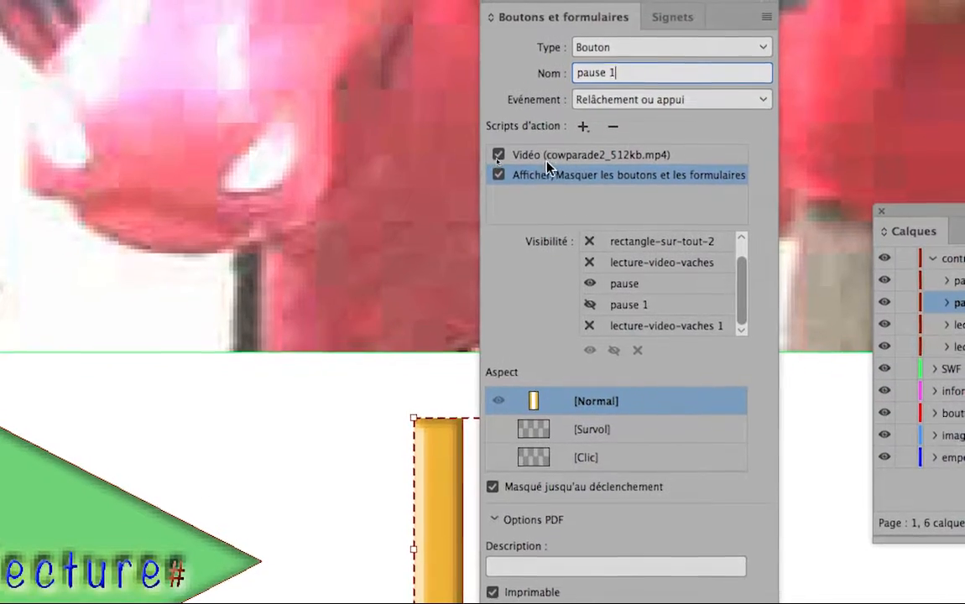
click(169, 77)
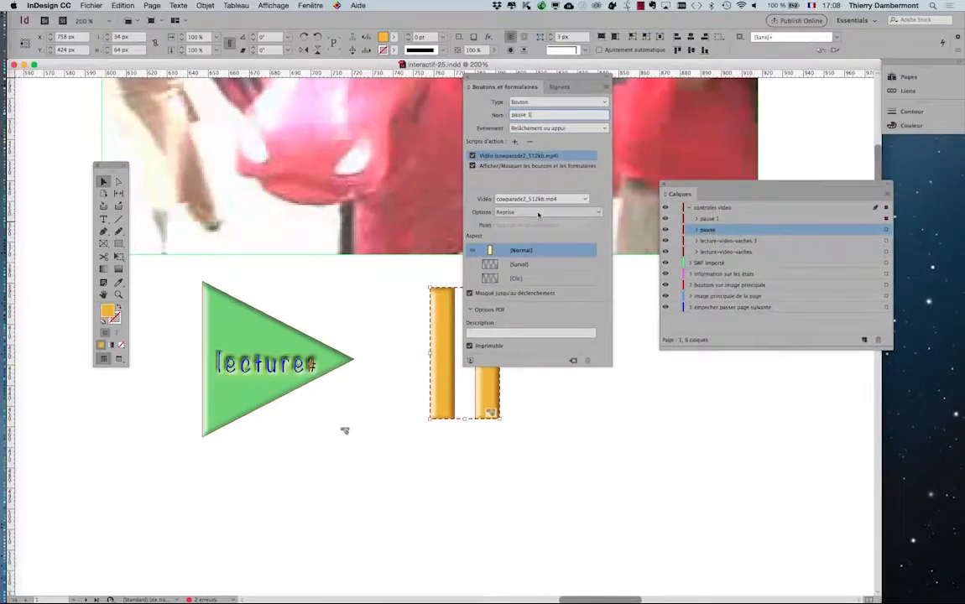
click(468, 76)
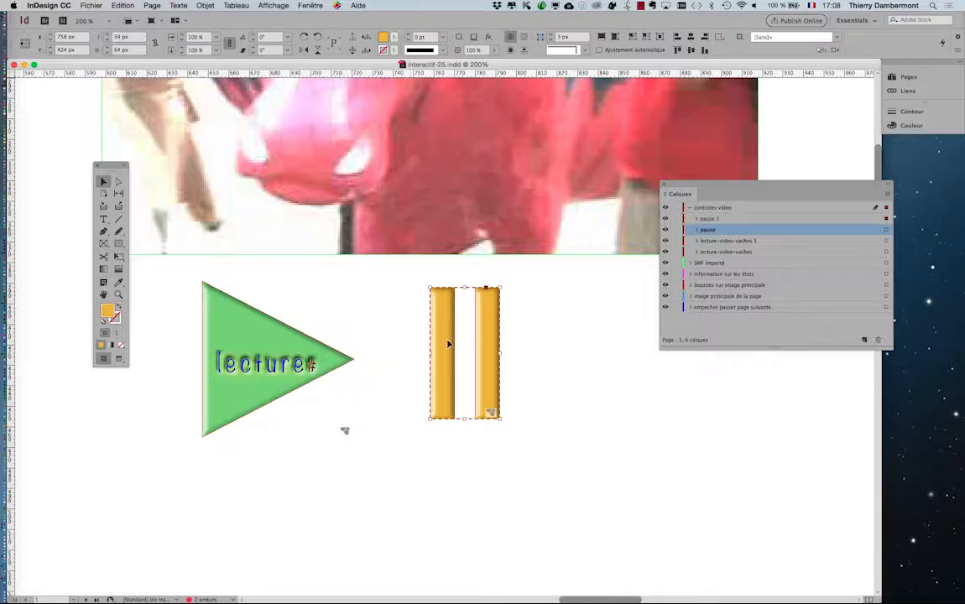
Switch to Acrobat and reopen interactif-25.pdf, allowing it to enter full-screen mode.
key(super+Tab)
key(super+Tab)
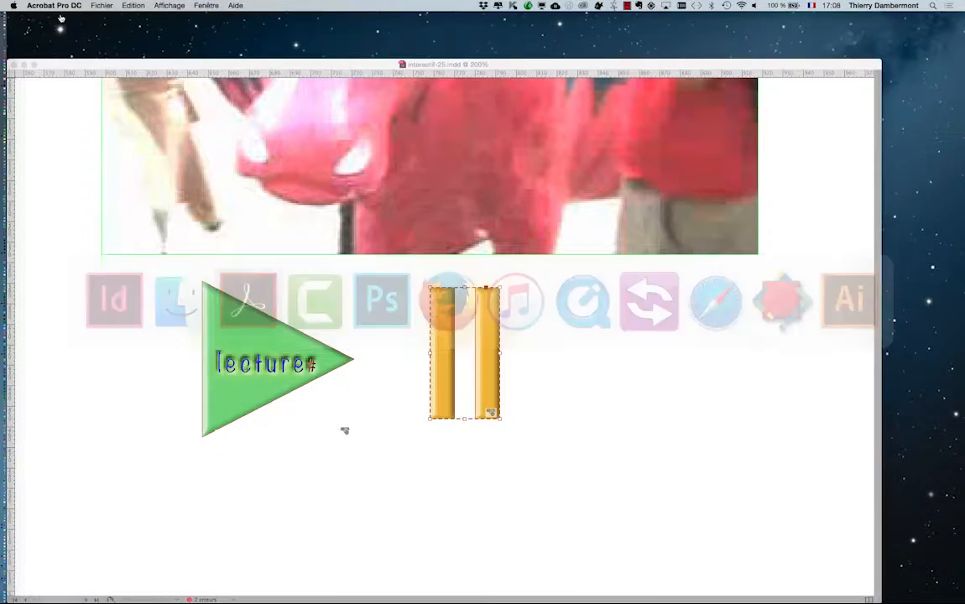
click(100, 6)
mouse_move(112, 30)
click(250, 28)
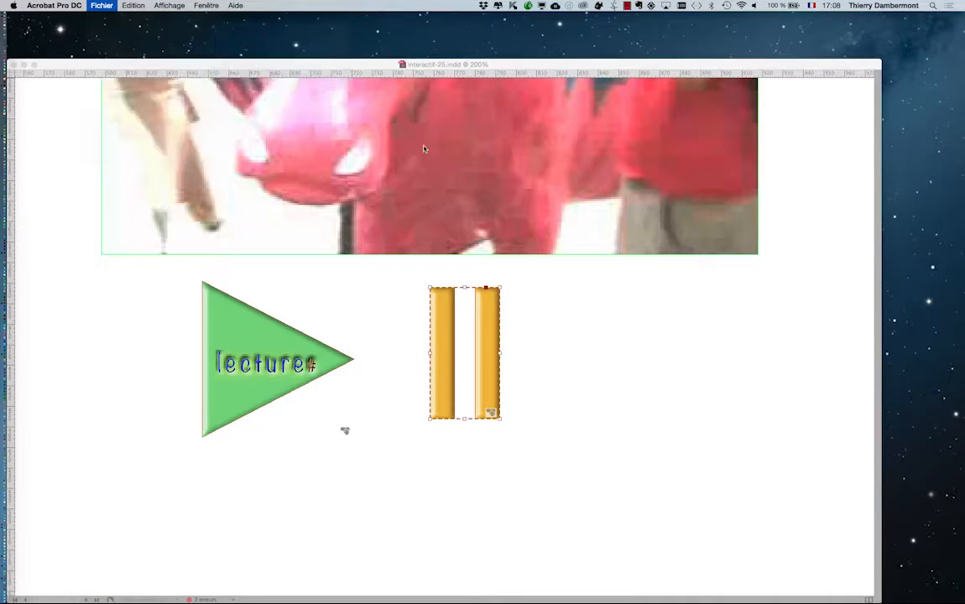
click(565, 251)
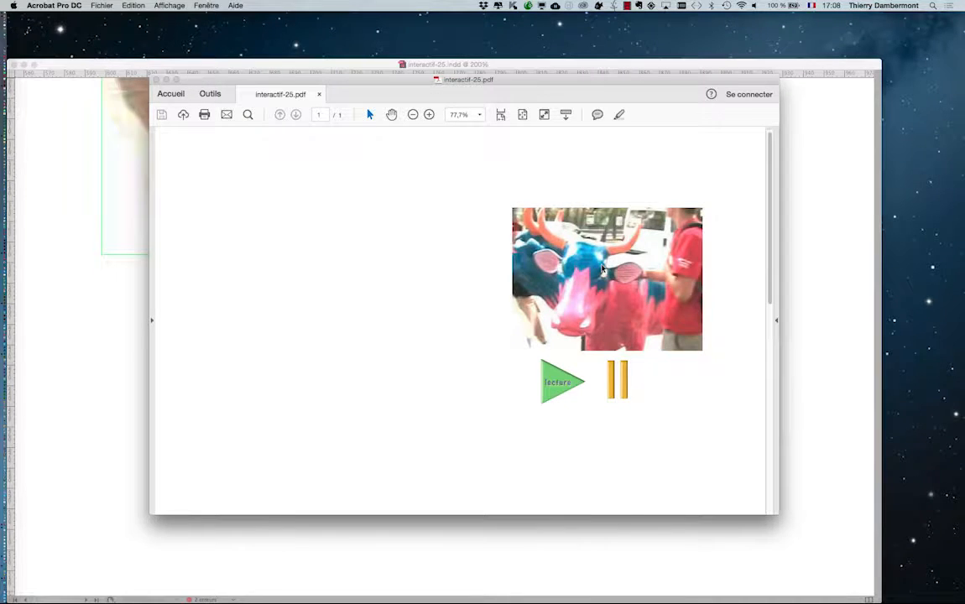